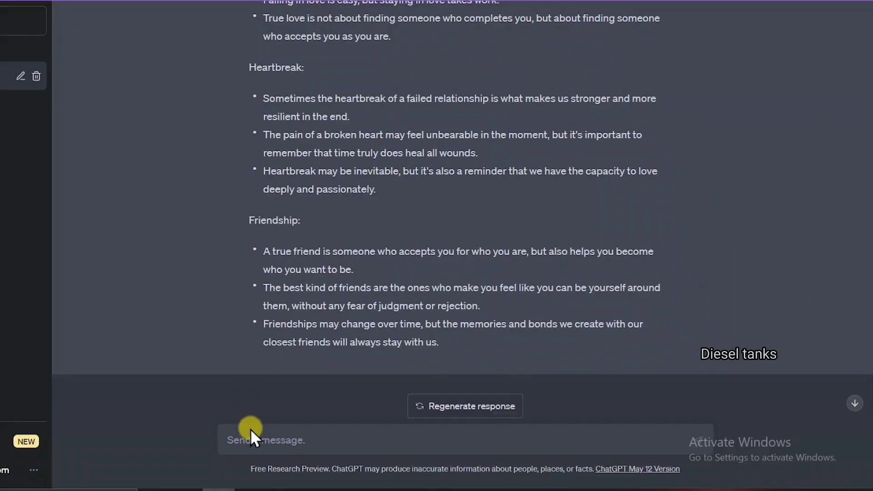
Step: Send the message "amazing!" in reply to the generated love, heartbreak and friendship quotes
click(252, 434)
text(amazing!)
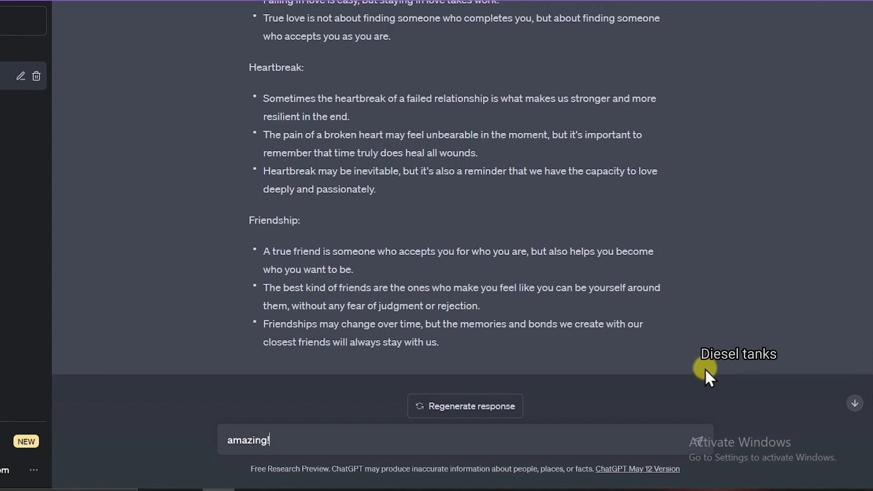
key(Return)
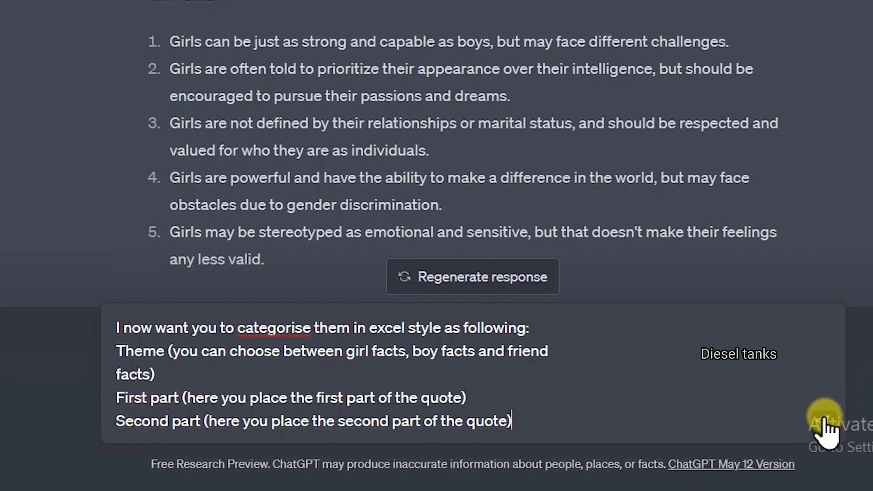
Step: Replace "categorise" with "categories" and send the prompt asking for an Excel-style table with Theme, First part and Second part
click(264, 329)
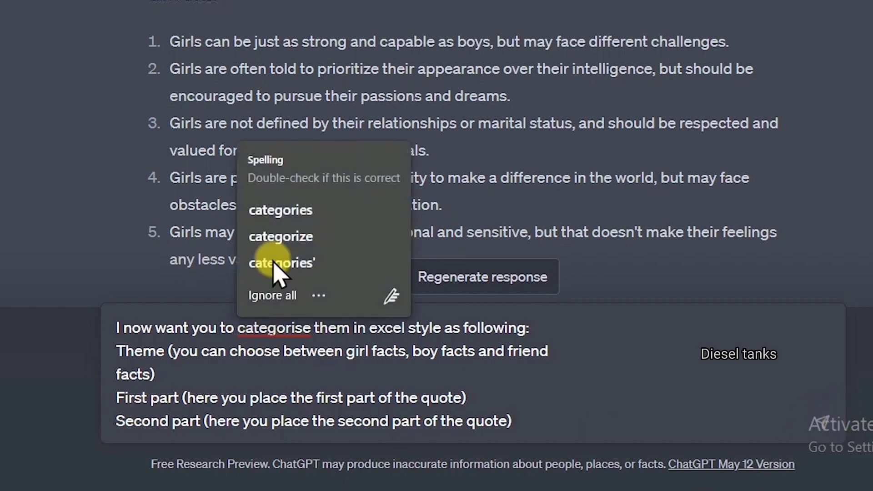
click(288, 209)
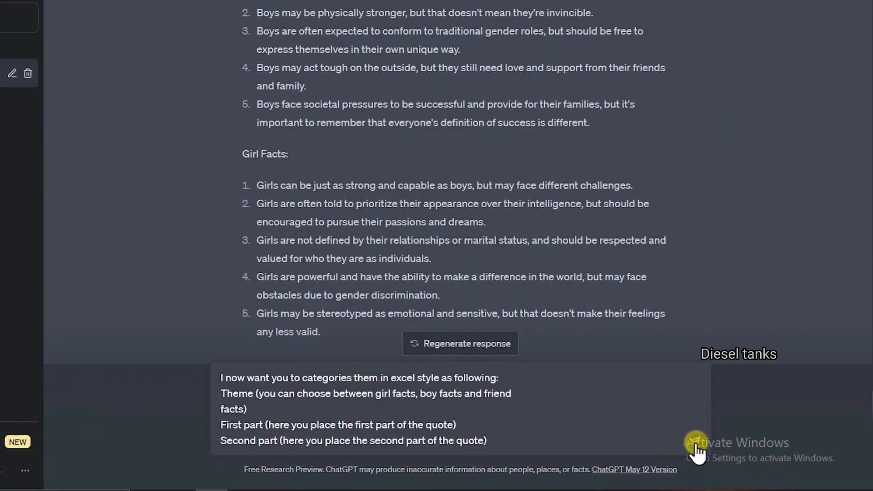
click(696, 444)
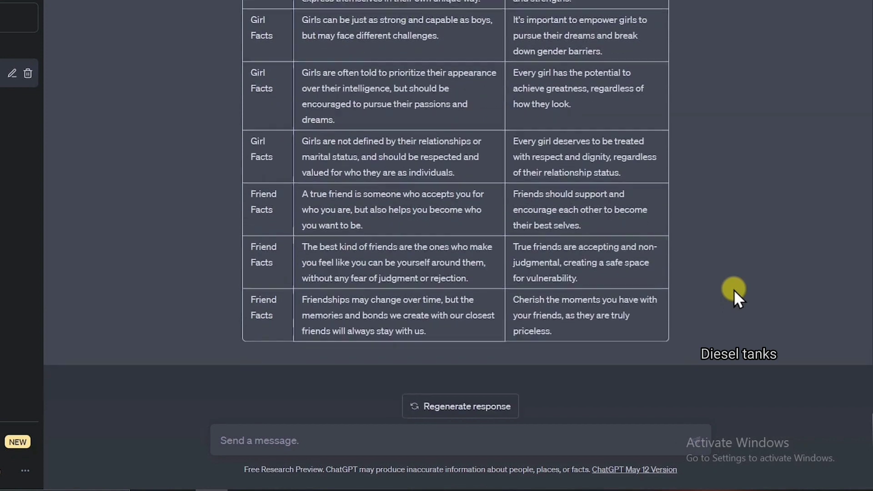
Step: Ask the chatbot "ok! please provide me 30 quotes in this style"
click(289, 441)
text(*)
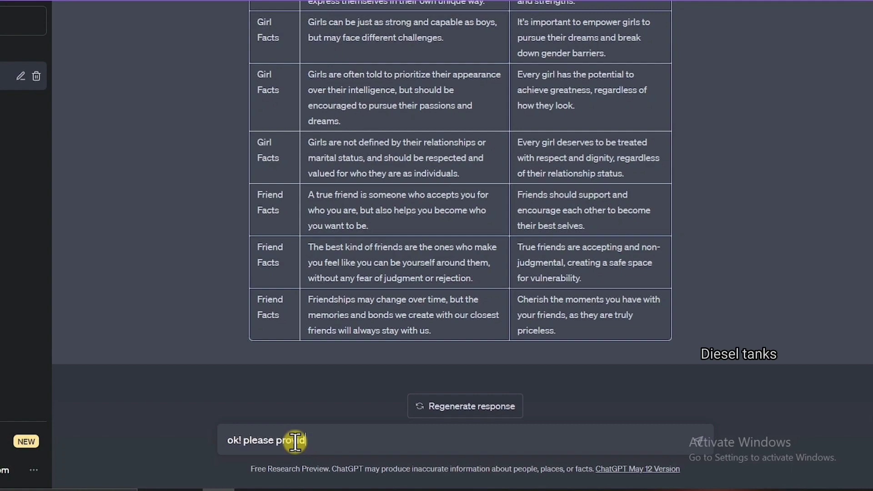
text(k! please provide me 30 quotes in this style)
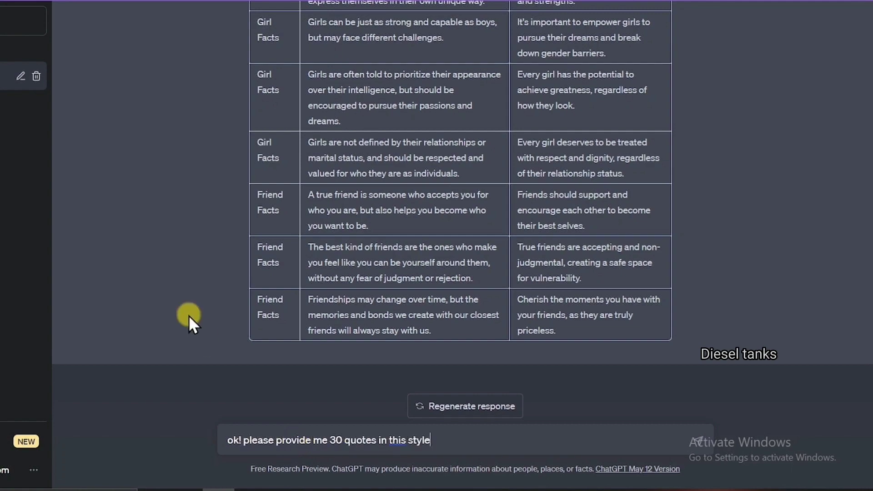
click(699, 445)
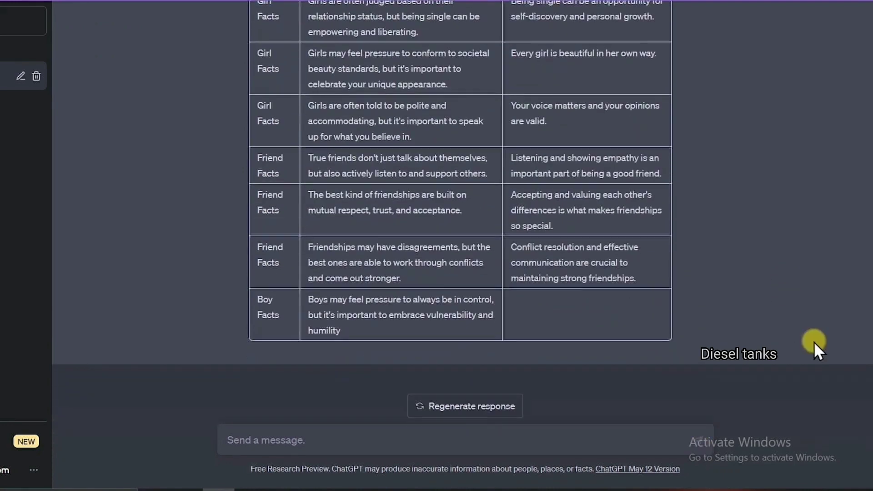
Step: Review the generated quotes table and the theme, first part and second part columns in Sheet2 of the "youtube shorts" Google Sheets file
scroll(814, 342, up, 15)
scroll(814, 342, up, 2)
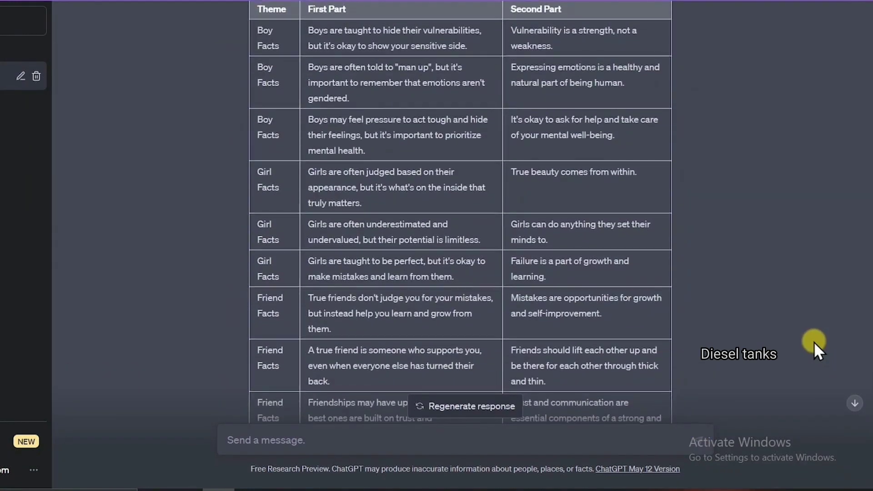
scroll(815, 342, up, 2)
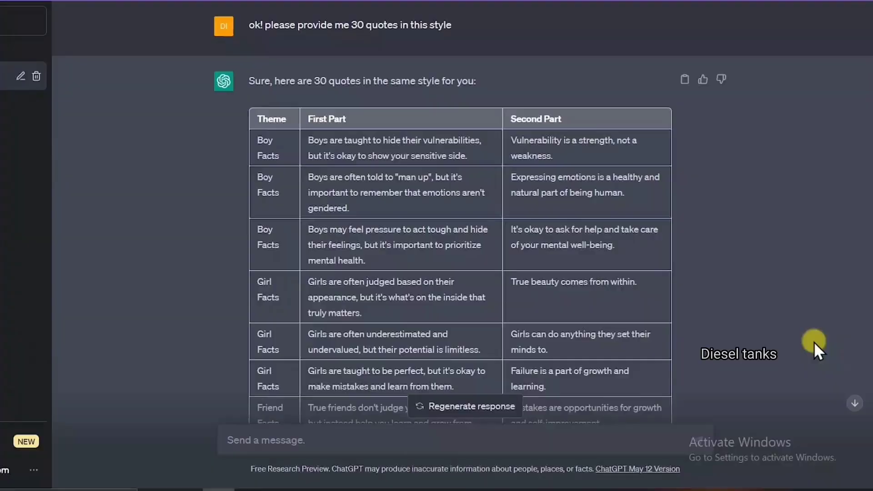
scroll(814, 342, down, 2)
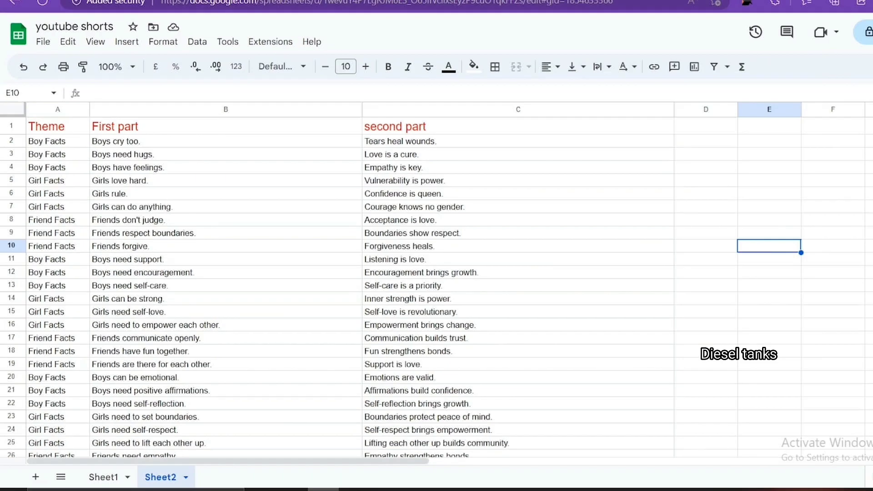
scroll(437, 273, down, 15)
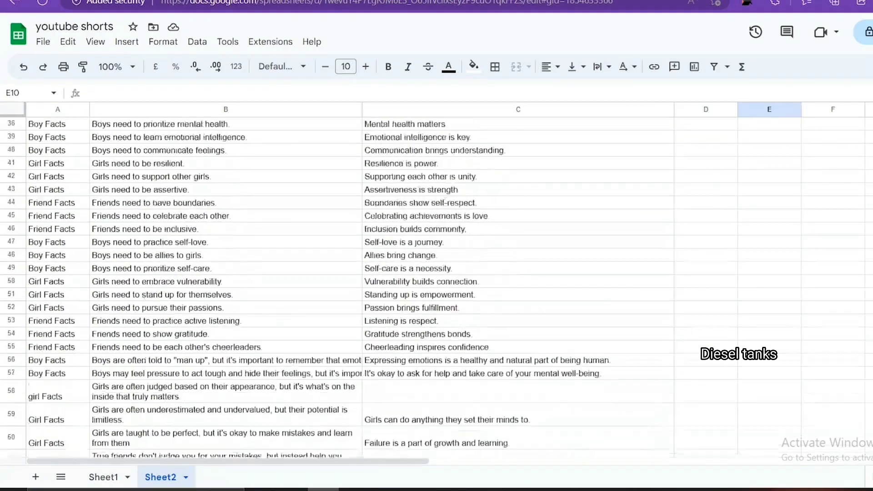
scroll(436, 286, down, 3)
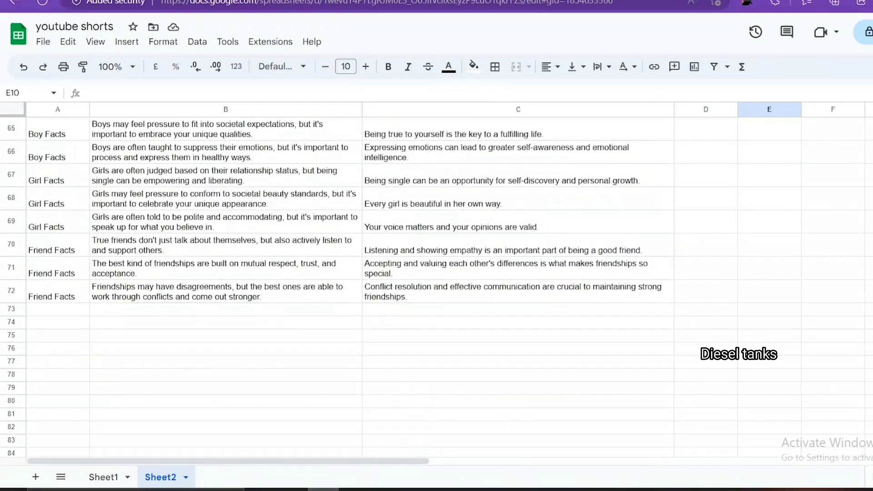
scroll(436, 286, up, 20)
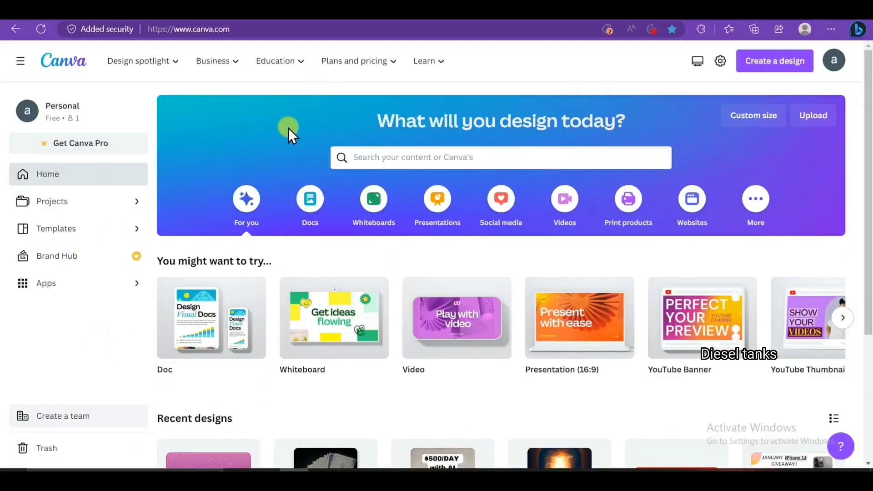
Step: In Canva, search for the "mobile video" format and create a blank Mobile Video design
click(424, 154)
text(mobile video)
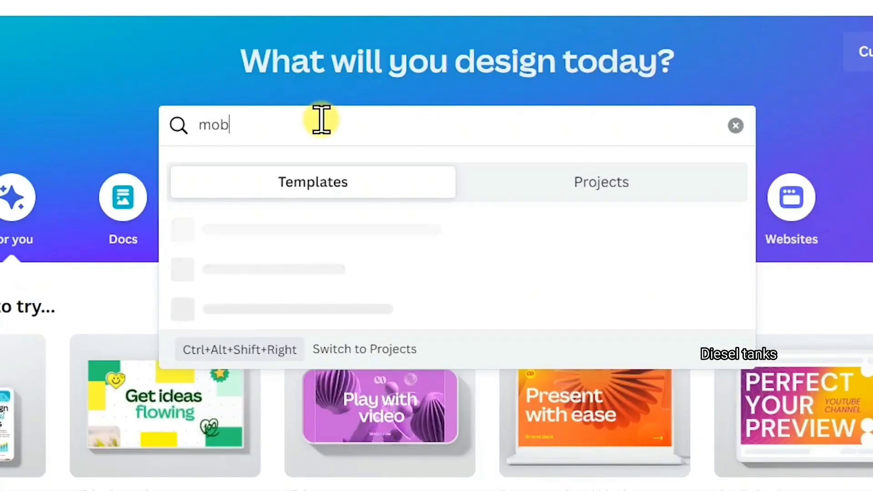
click(267, 351)
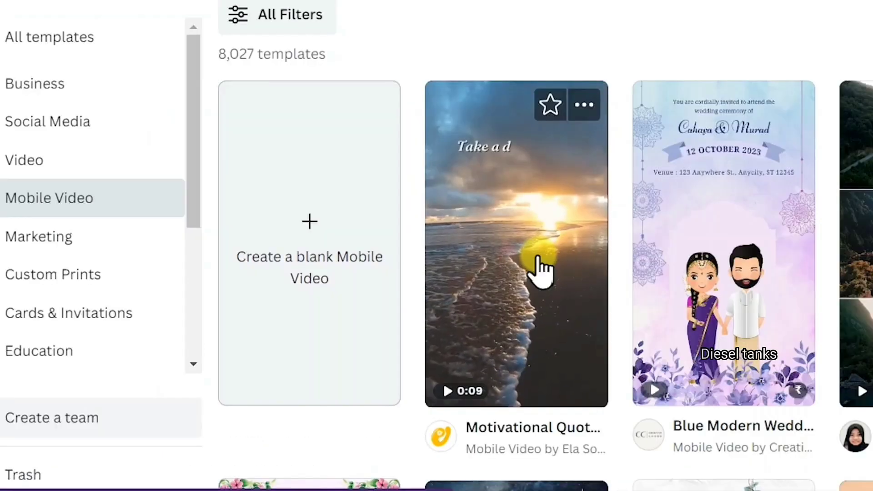
click(310, 282)
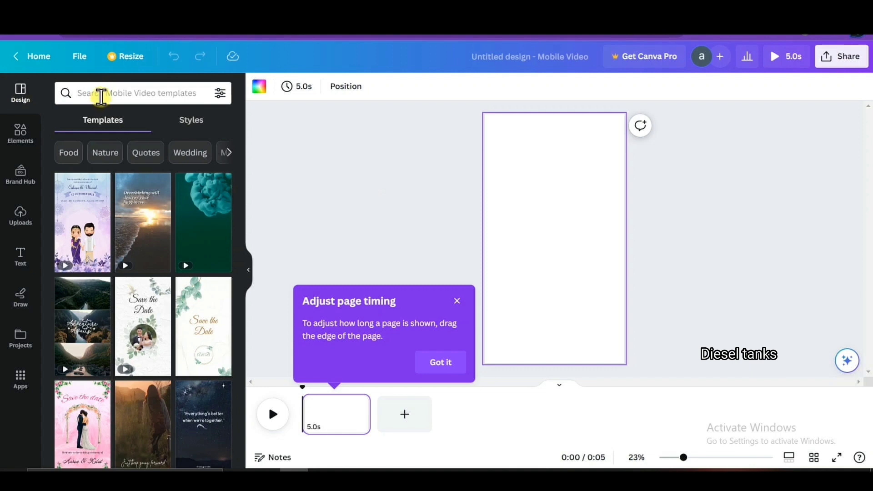
Step: Search the Mobile Video templates for "quotes" and apply the beach sunset template to the page
click(101, 94)
text(quotes)
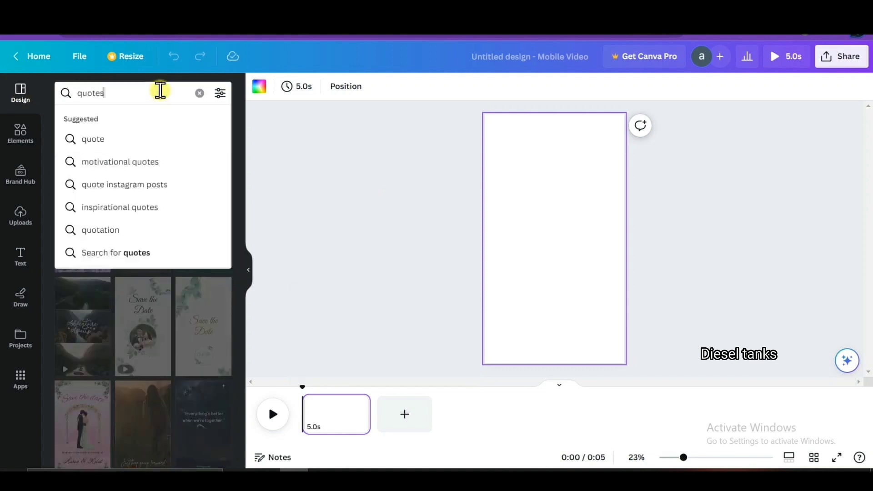
key(Return)
scroll(185, 190, down, 3)
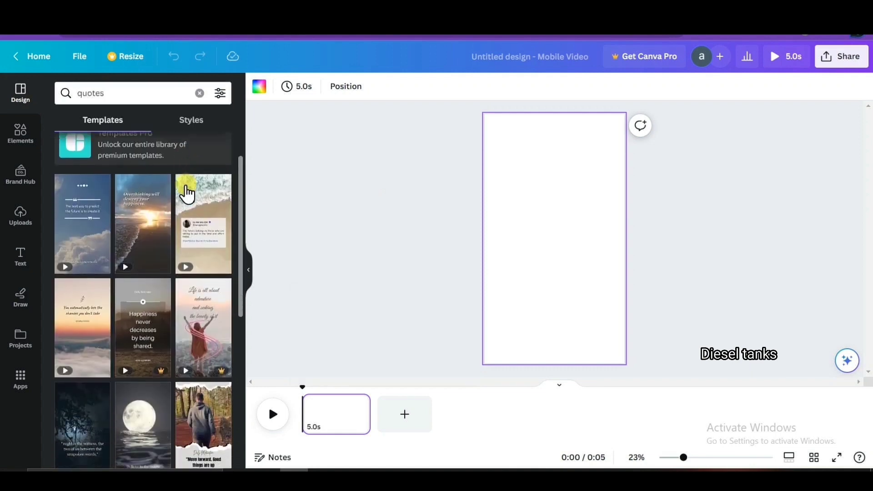
scroll(187, 193, down, 4)
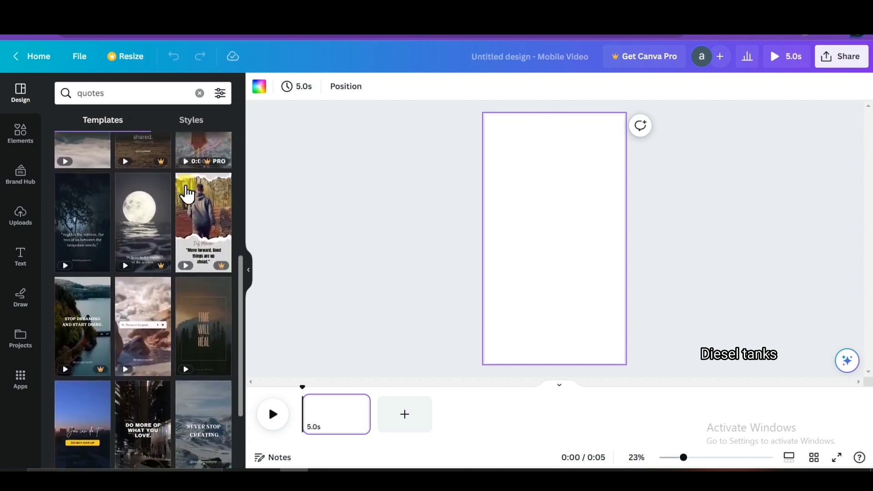
scroll(186, 193, down, 2)
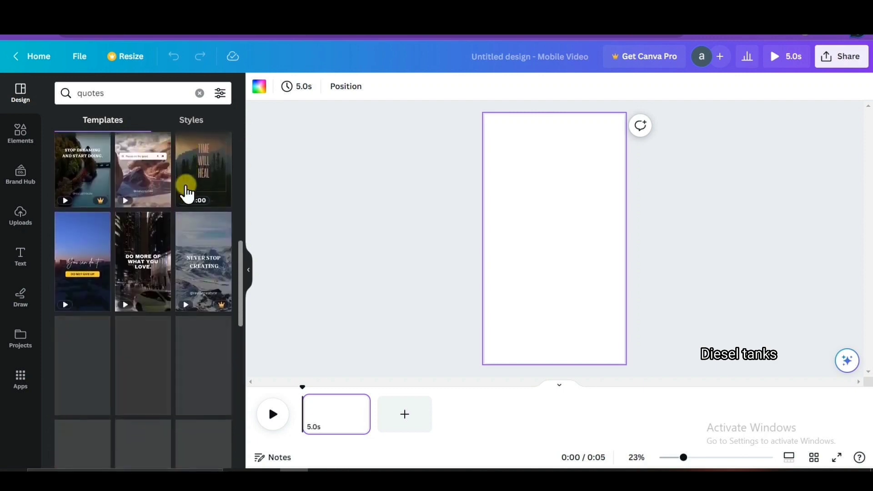
click(186, 194)
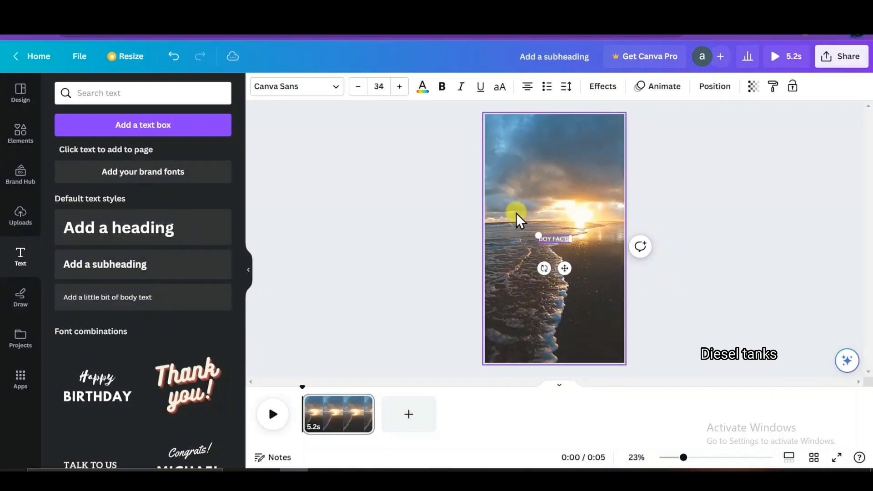
Step: Enlarge the "BOY FACTS" text to about size 69 and move it into the sky area of the page
drag(538, 235, 506, 228)
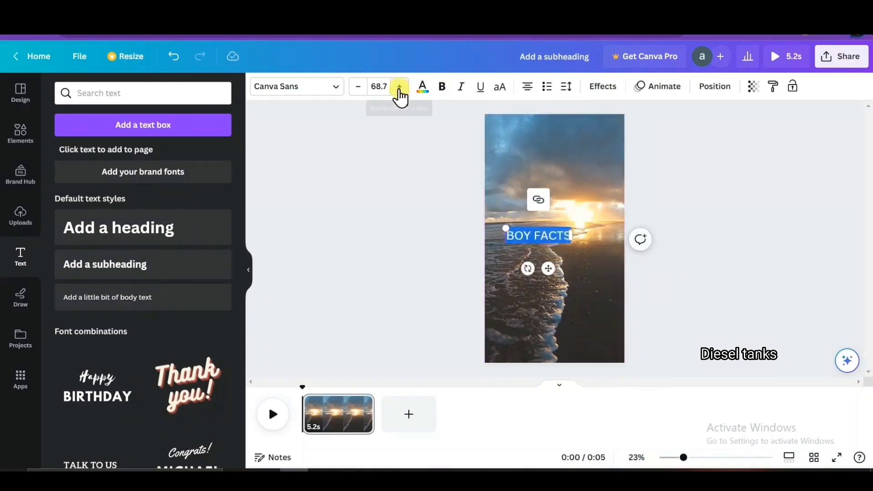
click(399, 87)
drag(548, 270, 563, 189)
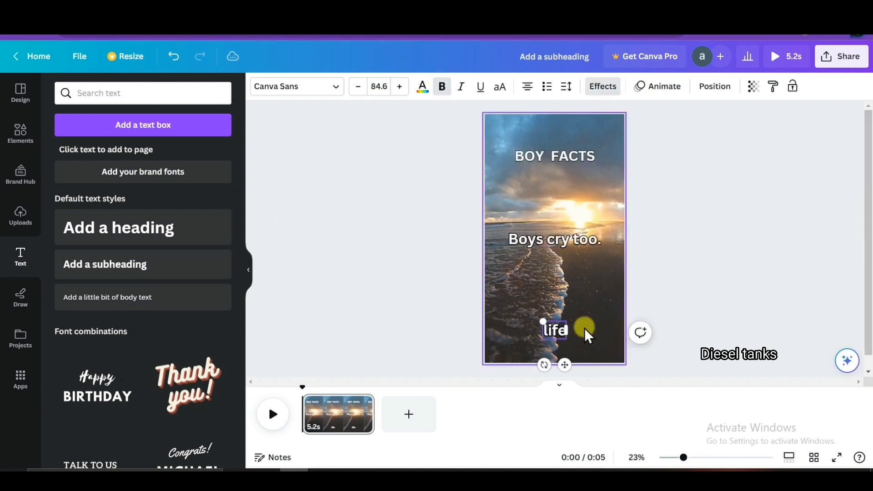
text(facts)
key(BackSpace)
text(Facts)
click(527, 328)
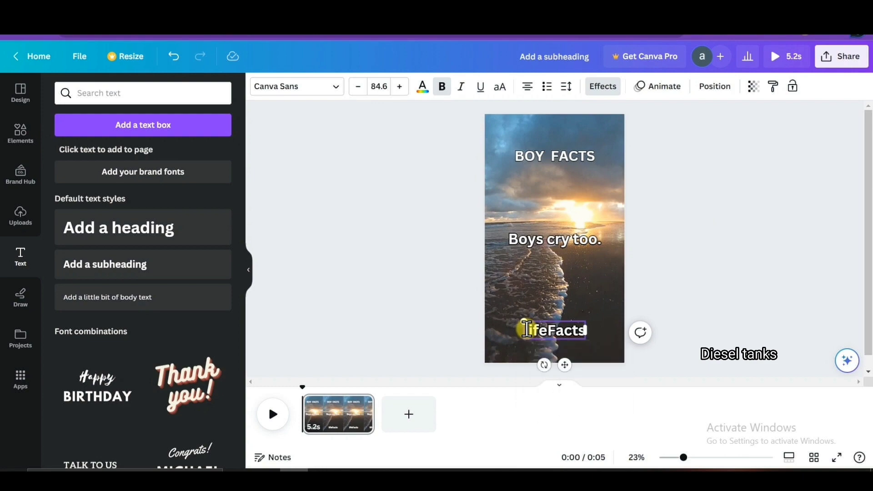
drag(519, 331, 575, 323)
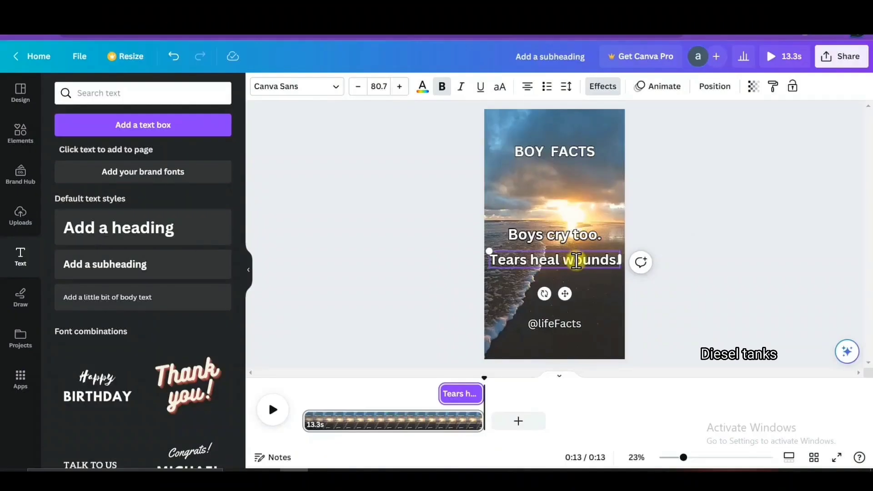
Step: Reduce the "Tears heal wounds." text to size 75.1 and centre it beneath "Boys cry too."
drag(487, 250, 498, 255)
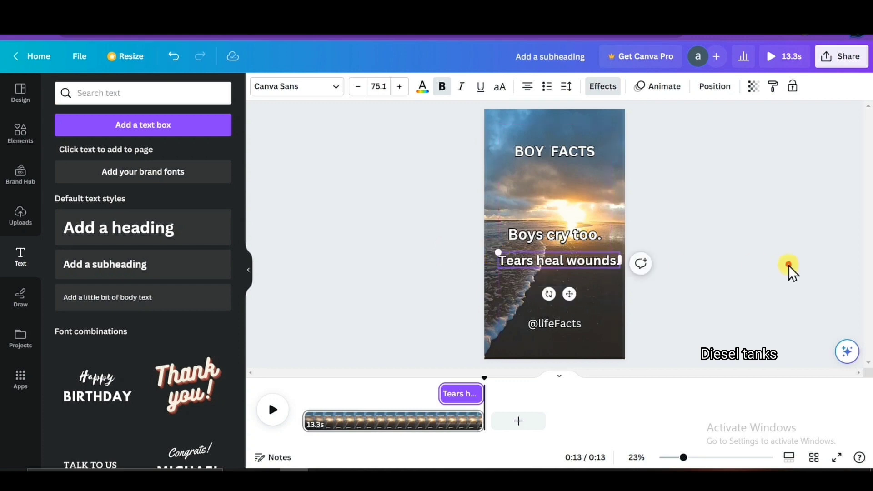
drag(569, 291, 564, 287)
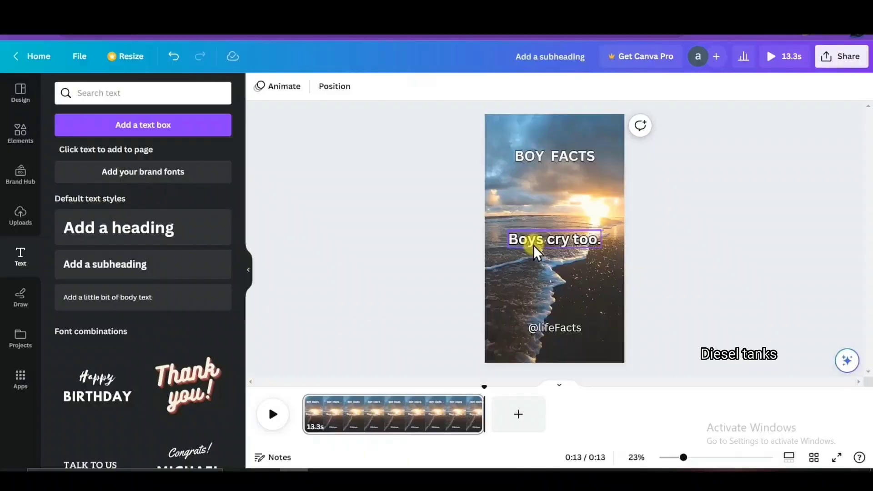
Step: Show the timing of the "Boys cry too." text and trim its end to about two-thirds of the clip
right_click(537, 253)
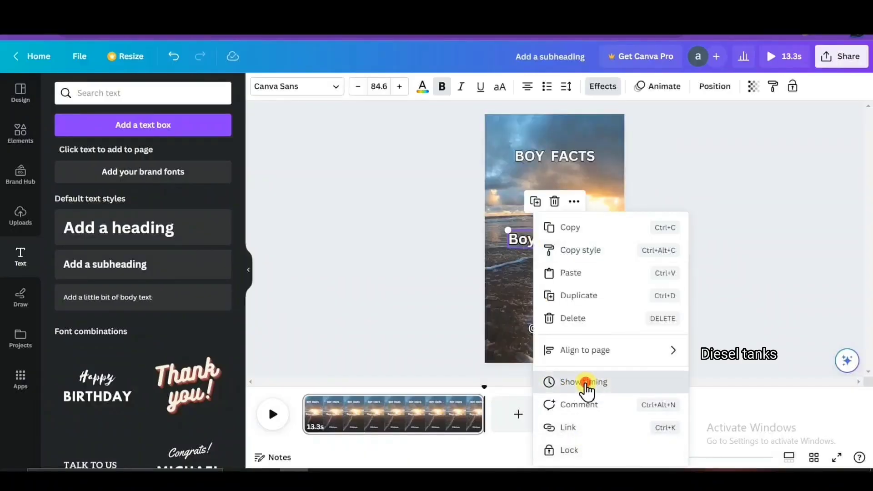
click(583, 383)
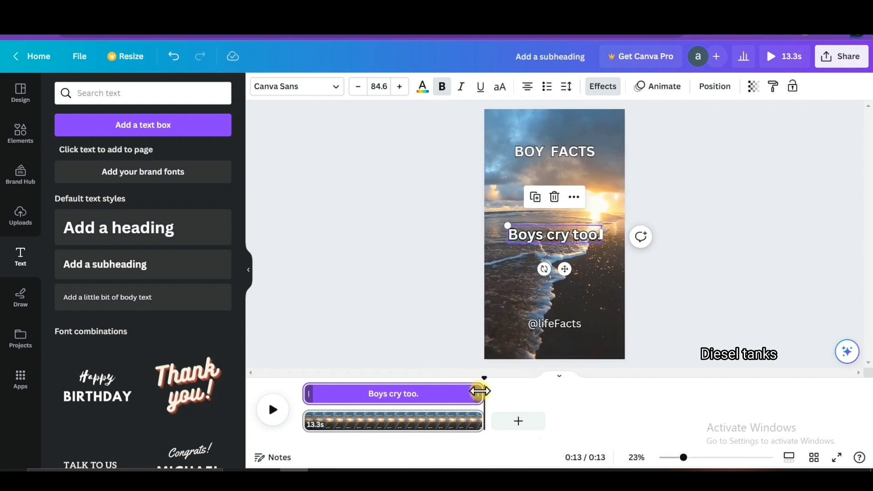
drag(480, 391, 424, 401)
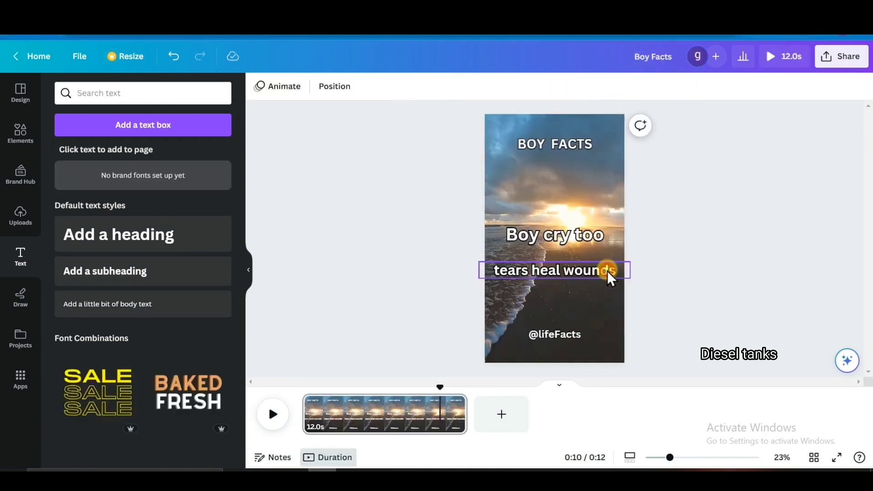
Step: Trim the start of the "tears heal wounds" text's timing to about the clip's last quarter and play the video
click(609, 273)
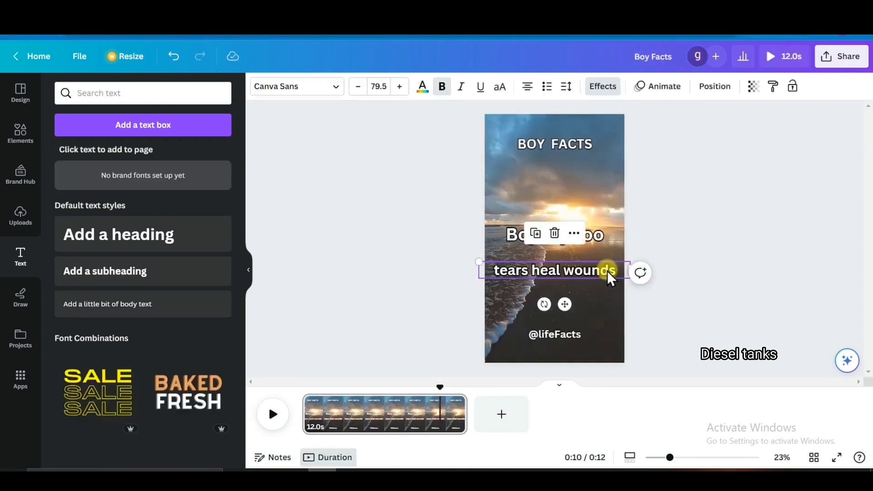
right_click(609, 275)
click(658, 382)
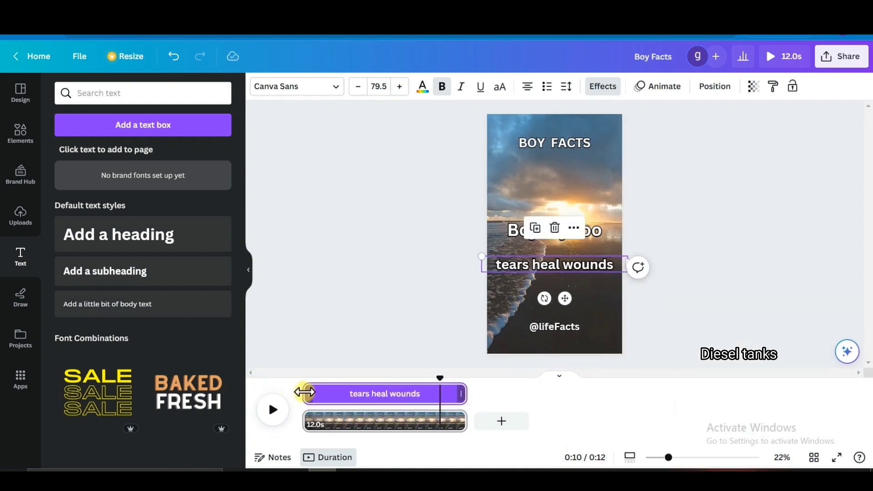
drag(313, 393, 428, 394)
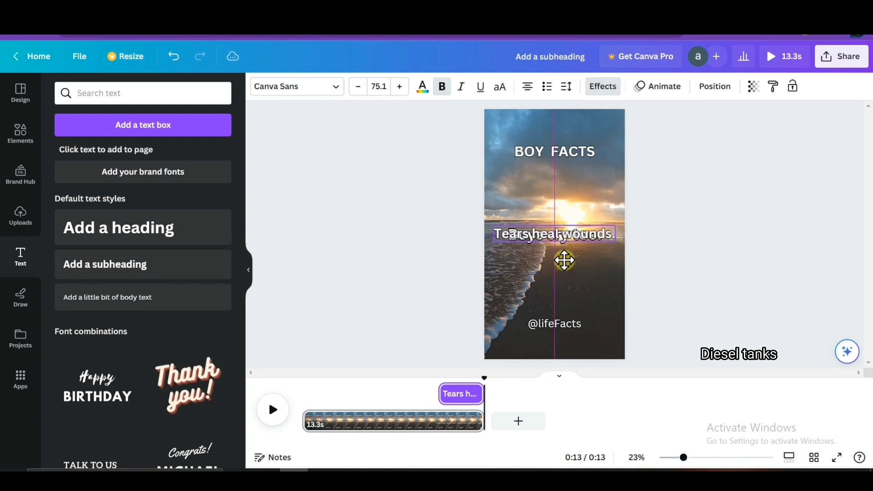
click(273, 409)
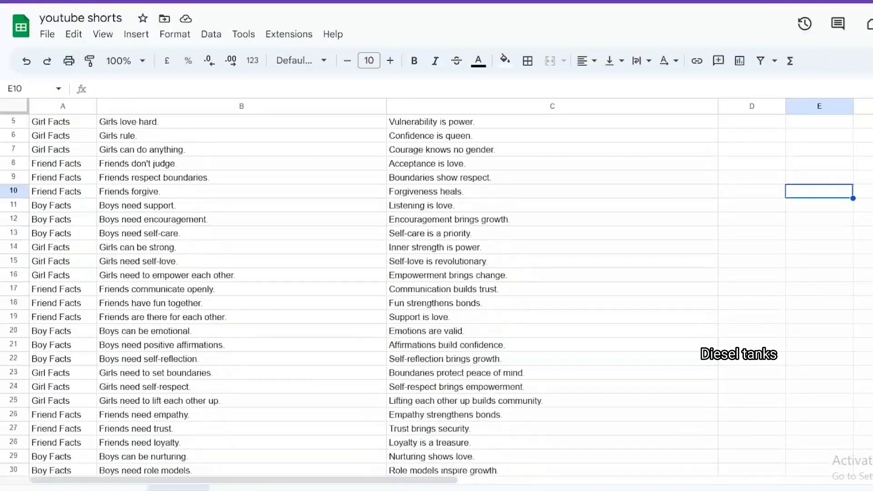
scroll(437, 295, down, 20)
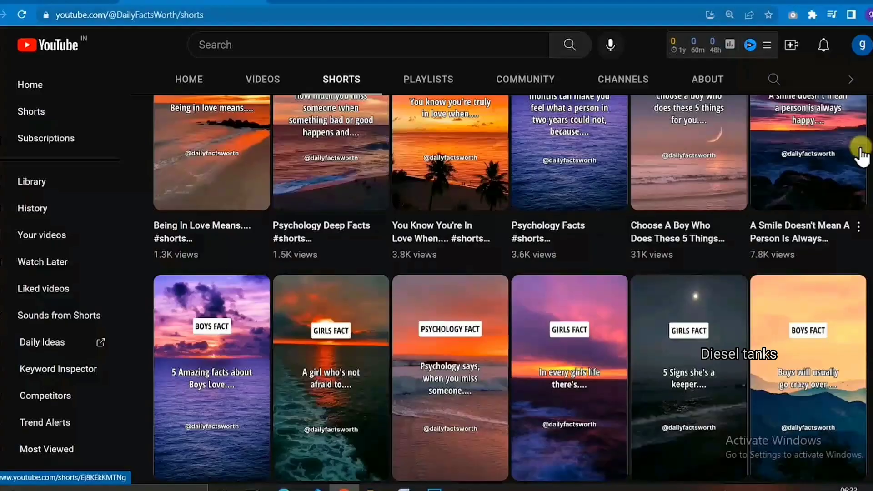
scroll(860, 156, down, 1)
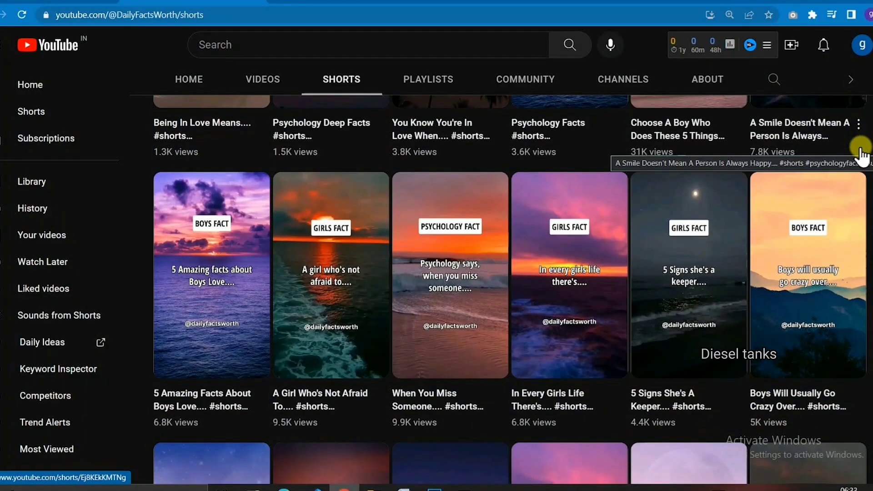
scroll(861, 155, down, 2)
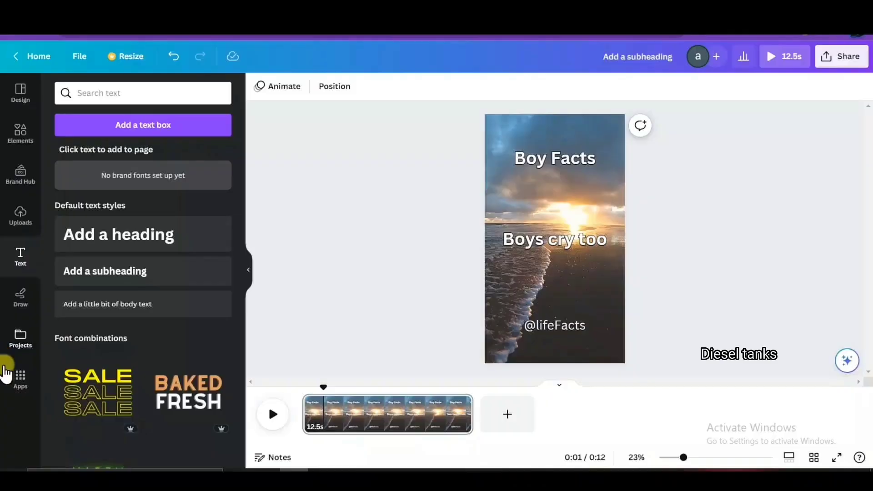
Step: Open a manual data entry table in the Bulk create app and clear its sample entries
click(18, 377)
click(188, 95)
text(bul)
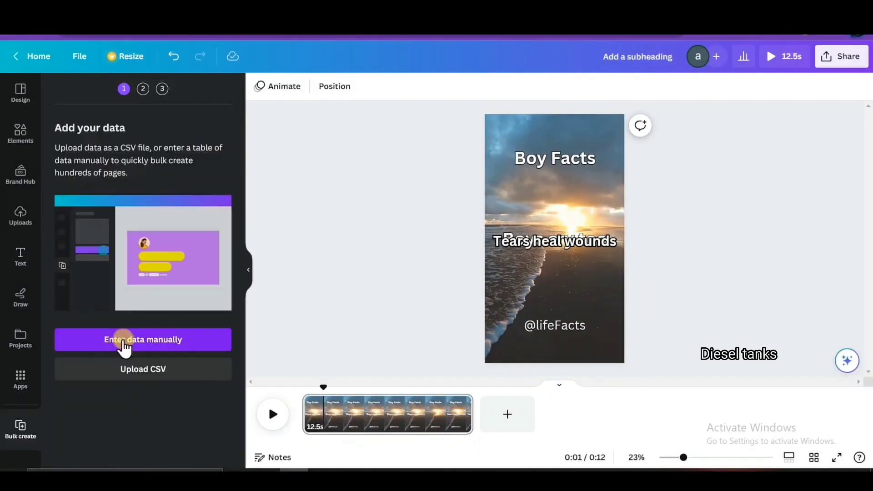
click(155, 344)
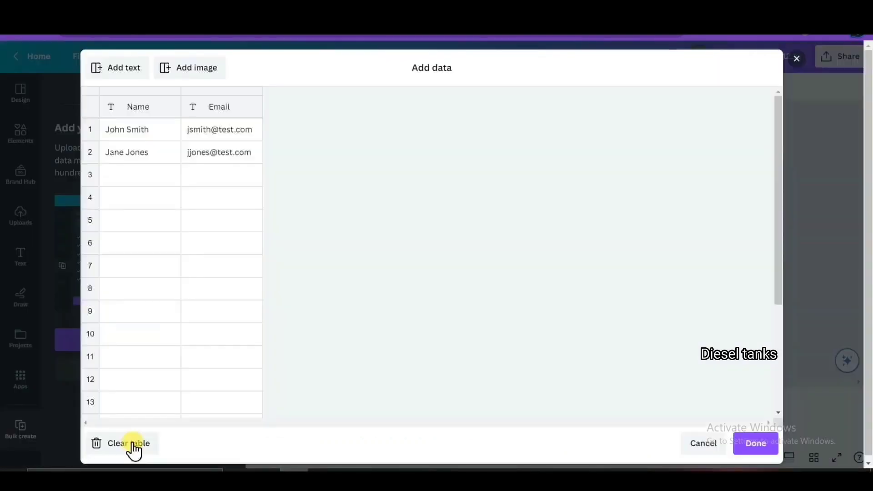
click(132, 447)
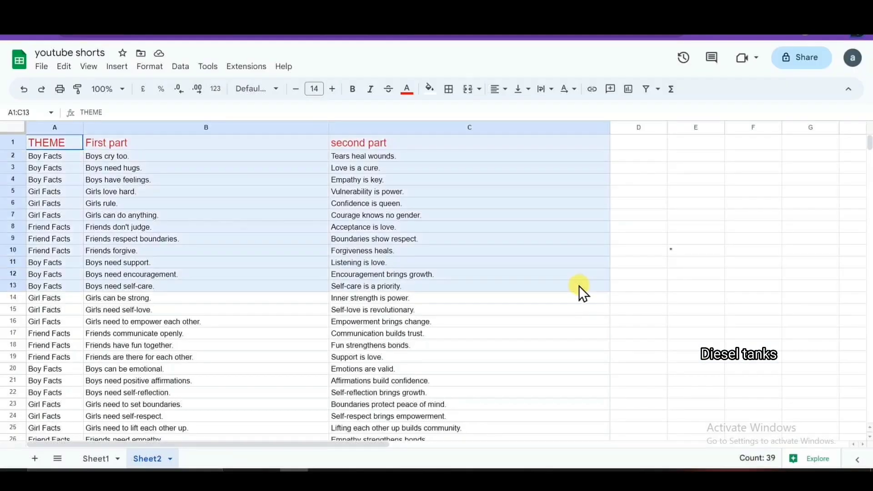
Step: Copy the THEME, First part and second part quote table from the Google Sheets spreadsheet into the bulk data table, using its headings as column headers
drag(580, 286, 544, 270)
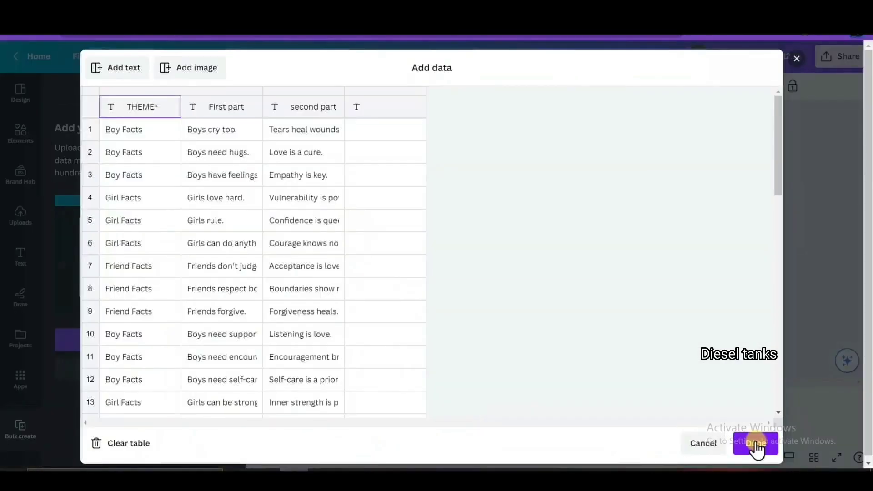
click(142, 132)
key(ctrl+v)
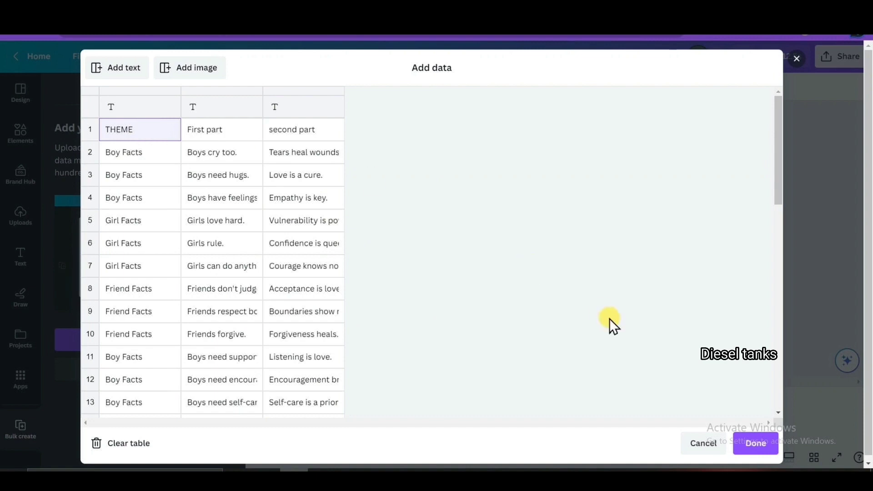
click(753, 444)
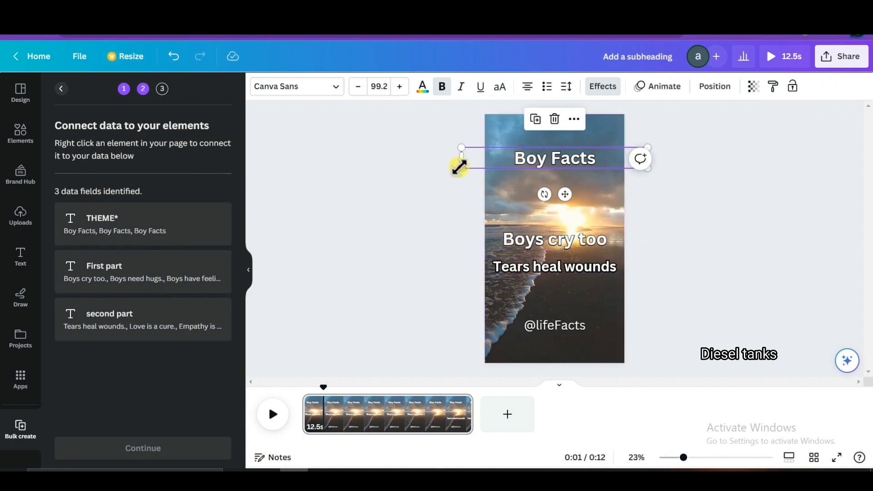
Step: Connect the "Boy Facts" heading to the THEME data field and the "Boys cry too" text to the First part field
right_click(531, 154)
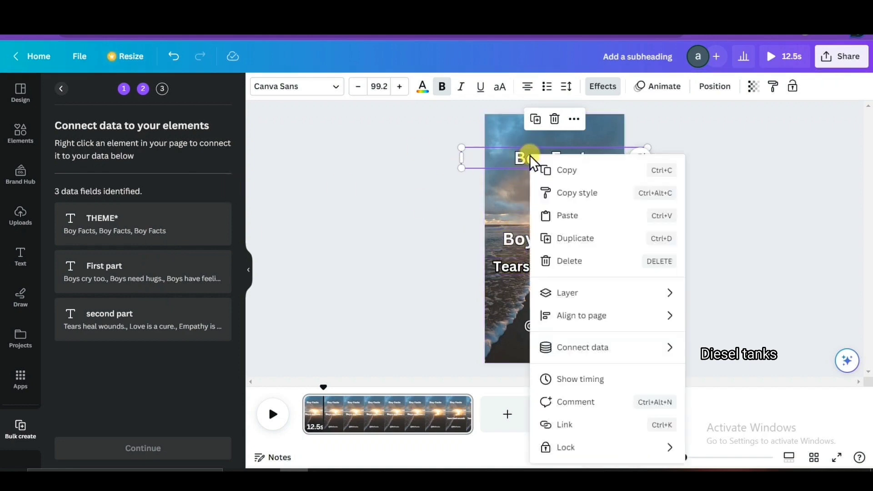
mouse_move(597, 356)
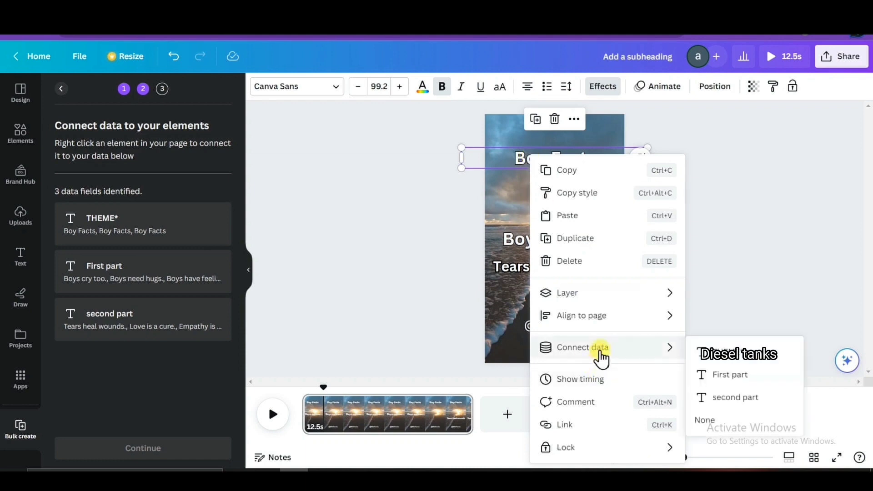
click(709, 359)
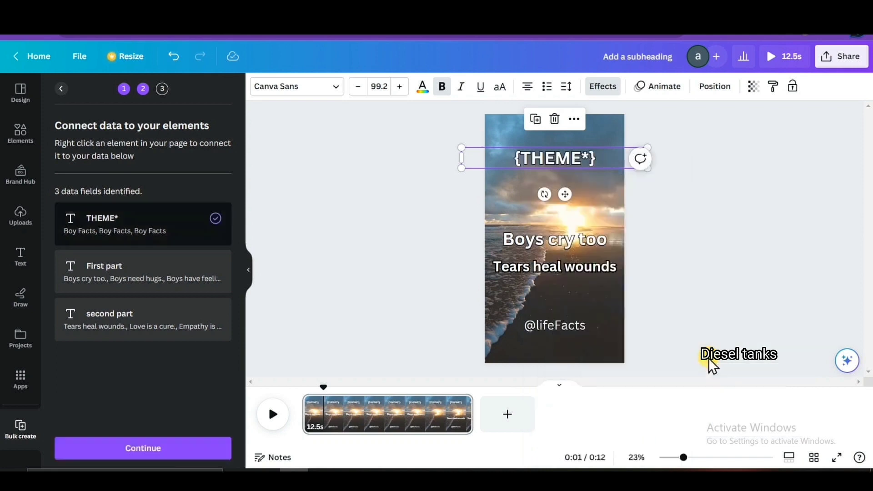
click(584, 239)
right_click(555, 239)
mouse_move(596, 351)
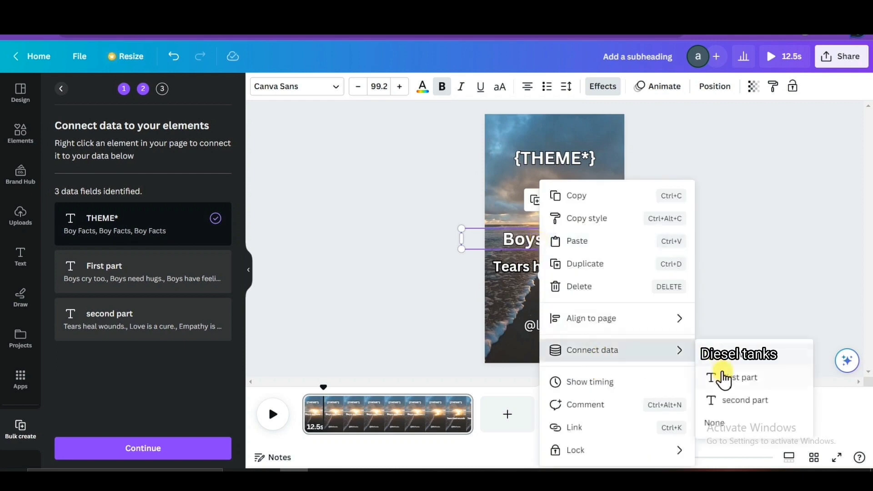
click(724, 378)
Step: Connect the "Tears heal wounds" text to the second part data field and move it up onto the First part text
click(608, 265)
right_click(609, 268)
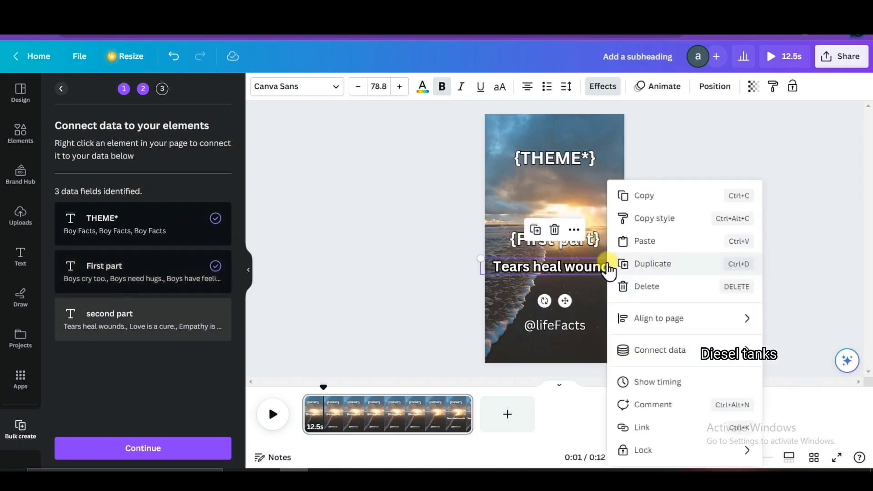
mouse_move(680, 353)
click(540, 400)
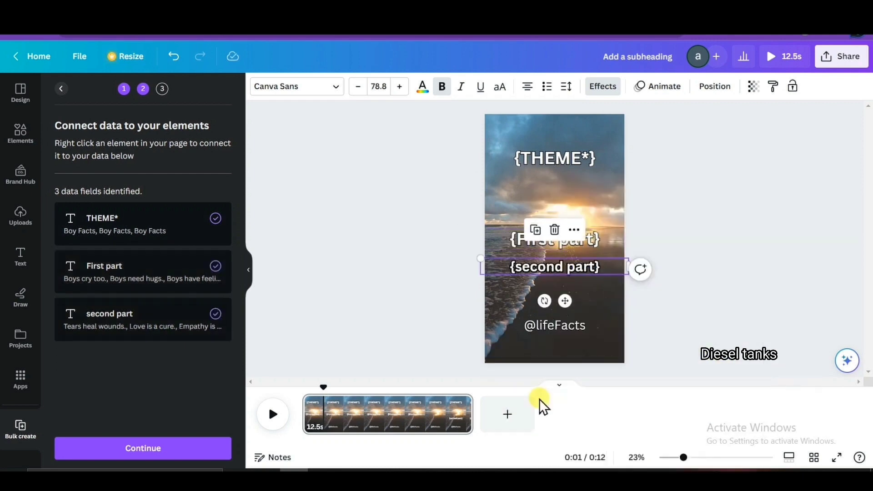
drag(571, 272, 569, 244)
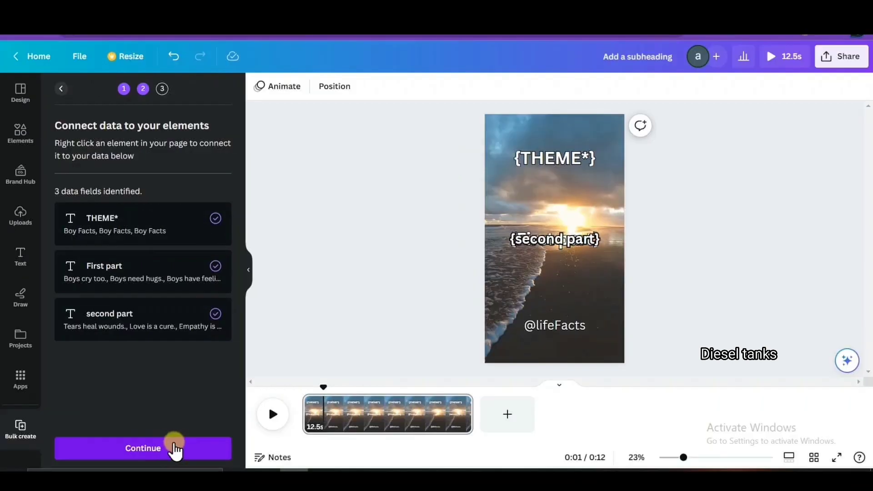
Step: Generate pages from data rows 1 to 30 and look through the new pages on the timeline
click(174, 448)
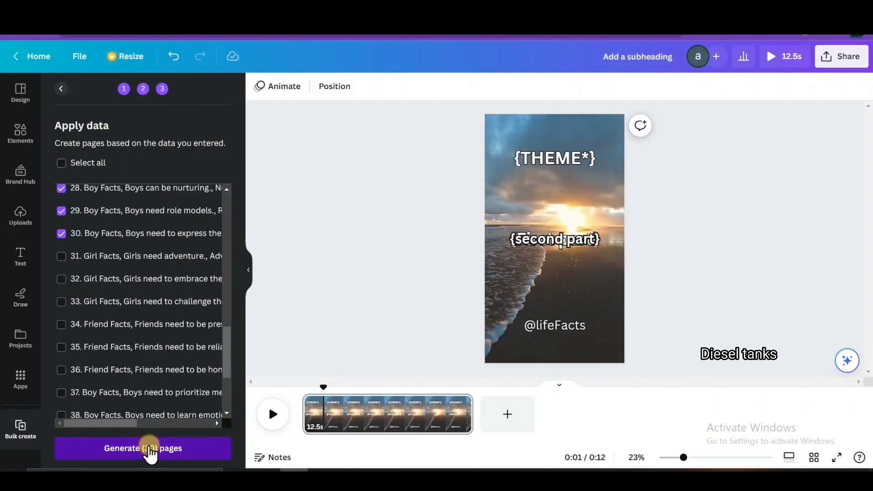
click(149, 449)
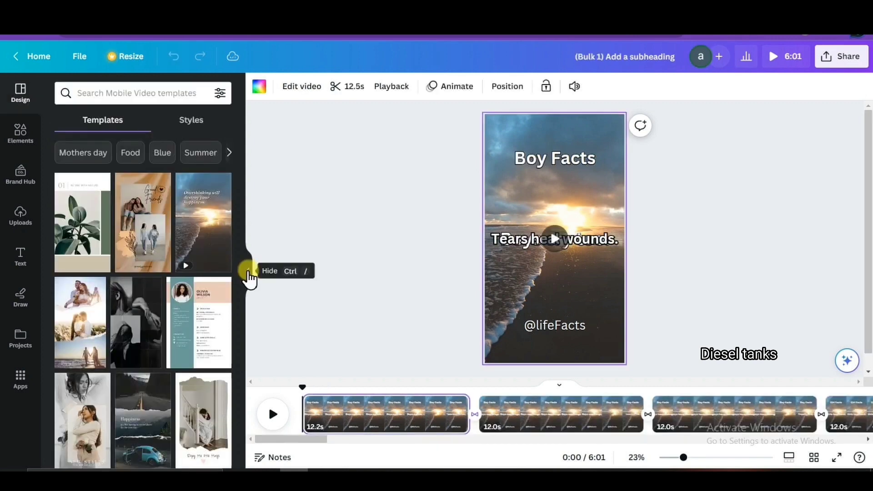
click(248, 271)
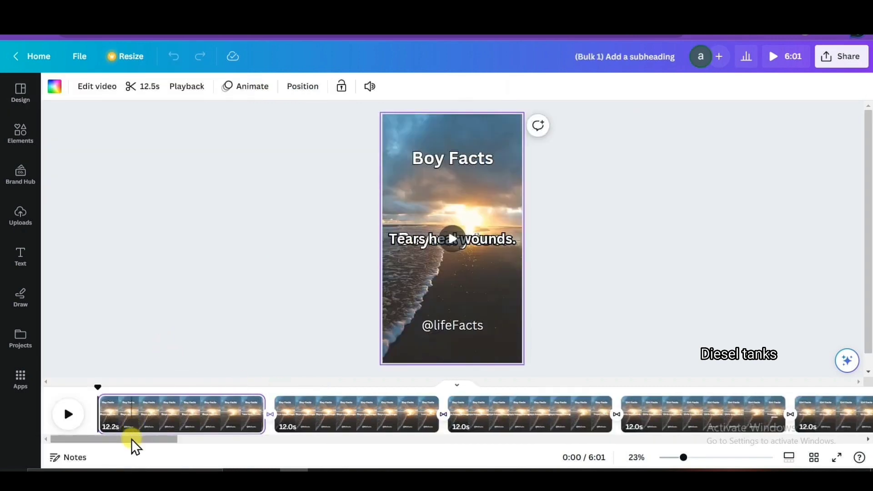
scroll(169, 448, right, 3)
drag(210, 444, 488, 443)
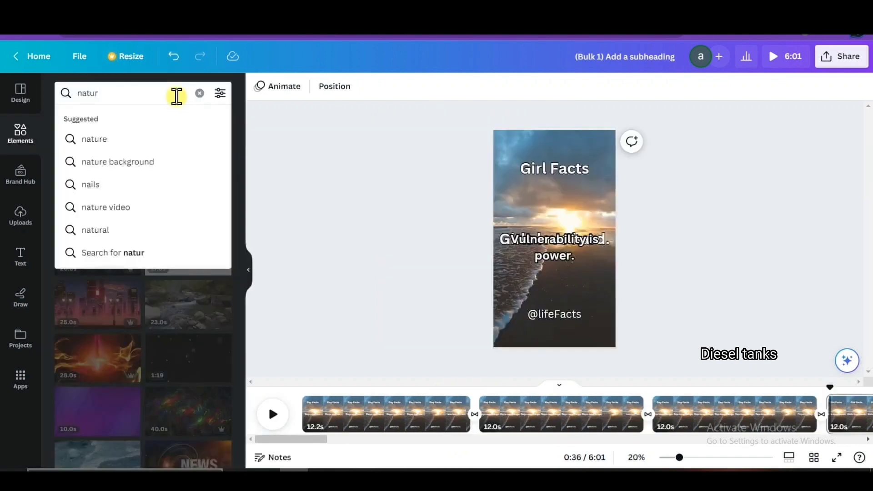
Step: Find nature videos and set the 45-second icy shore clip as the background of page 2, the "Love is a cure." page
click(151, 149)
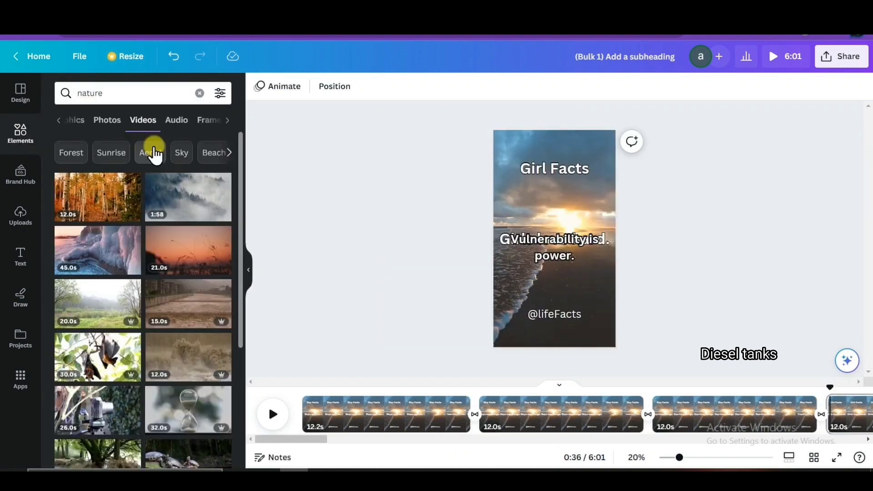
click(98, 250)
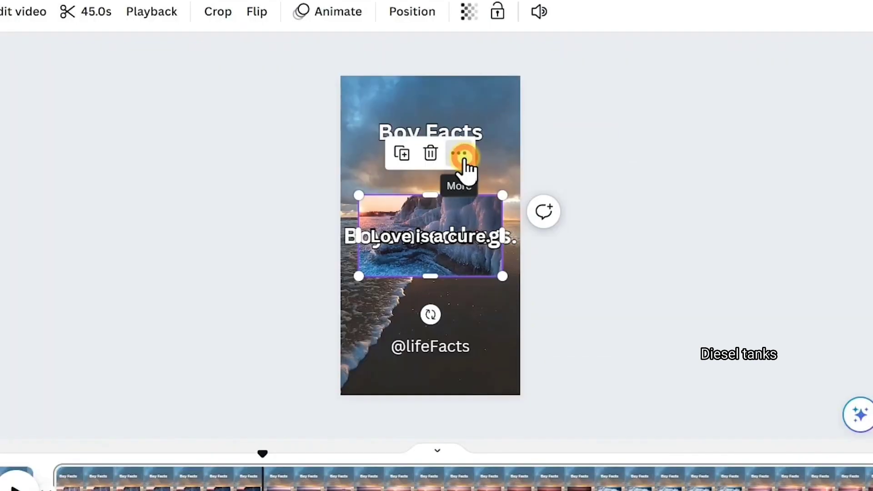
click(575, 183)
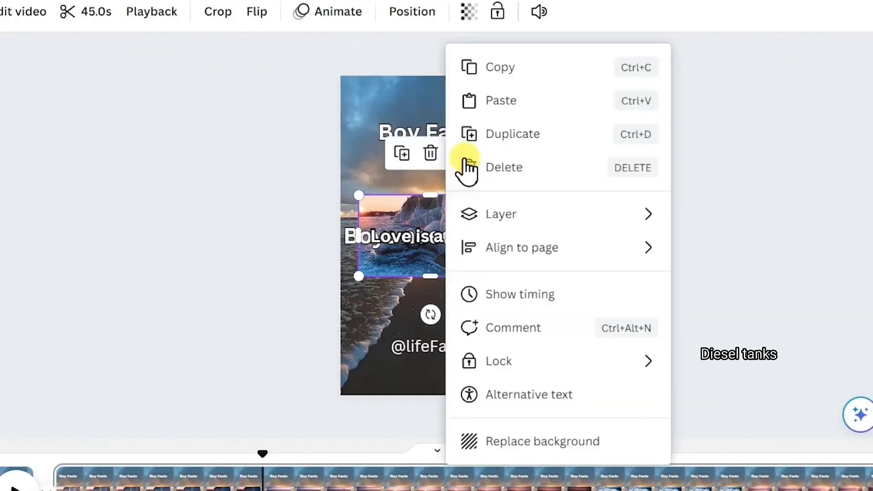
click(556, 444)
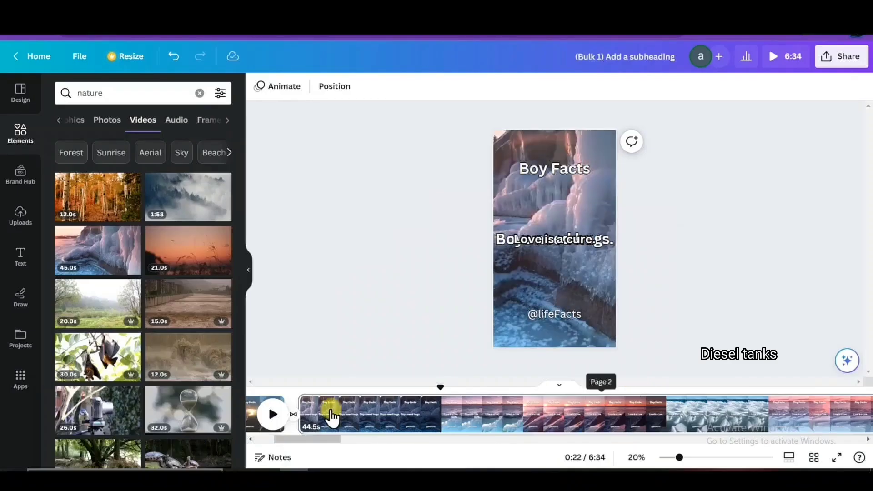
drag(323, 435, 352, 438)
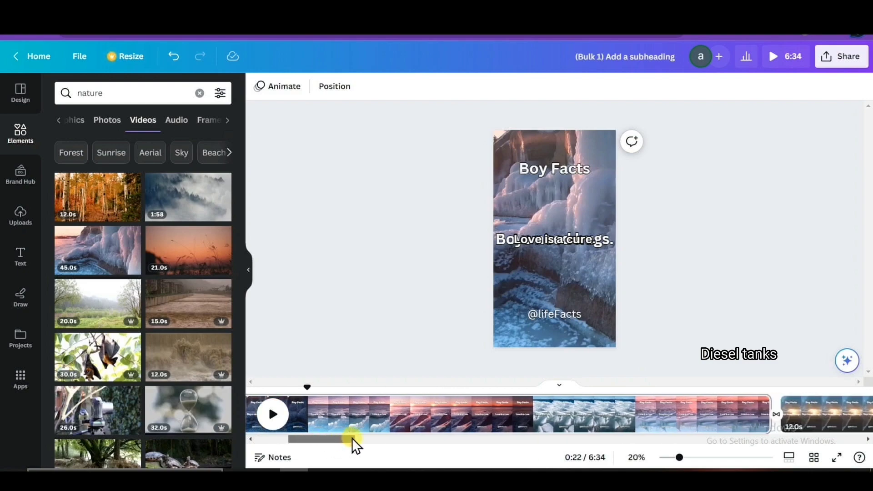